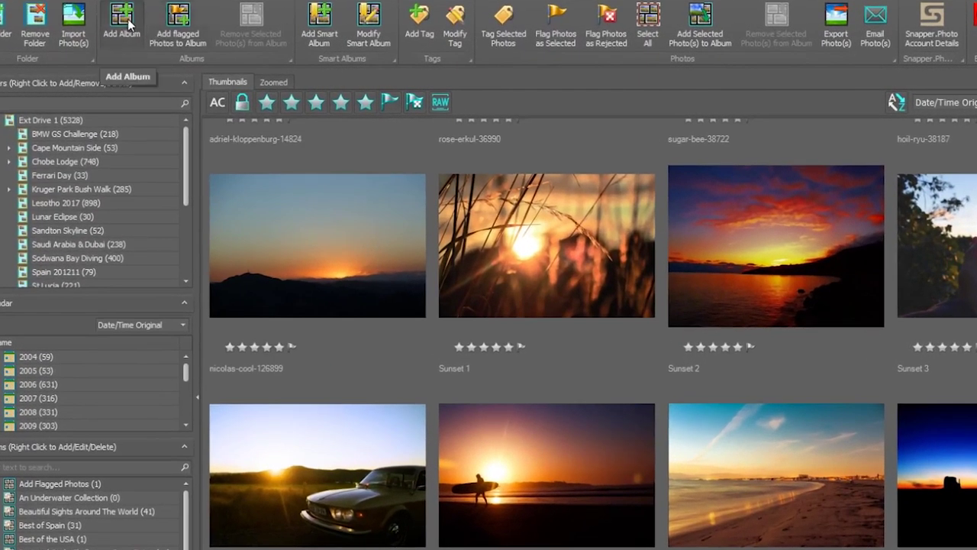
# - Create an empty album named 'In Studio', then search the folders for 'Studio'
pyautogui.click(121, 19)
pyautogui.write('In St')
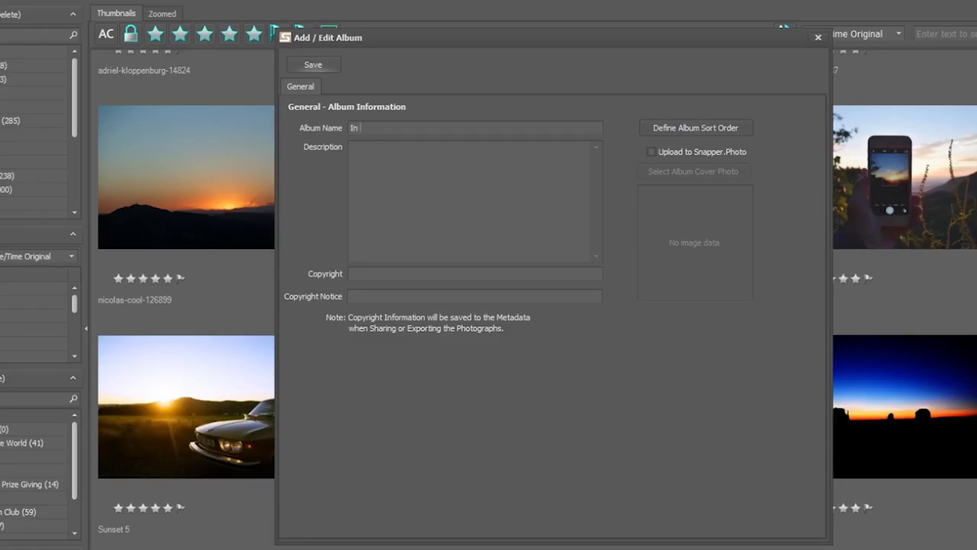
pyautogui.write('udio')
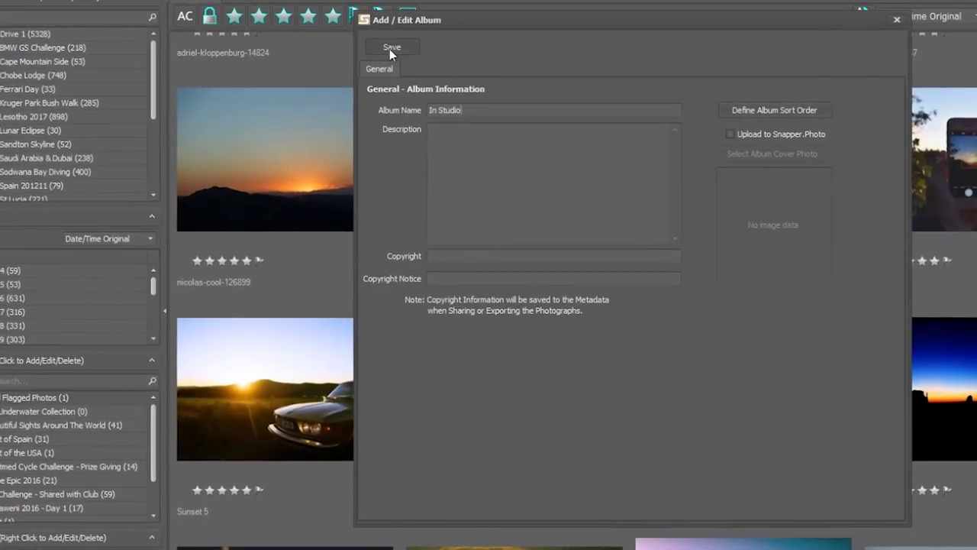
pyautogui.click(423, 44)
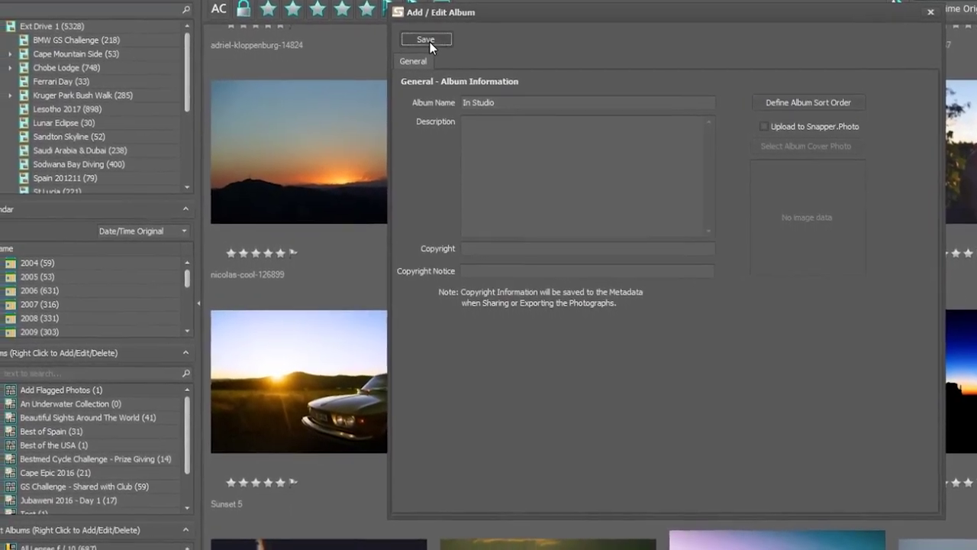
pyautogui.click(61, 503)
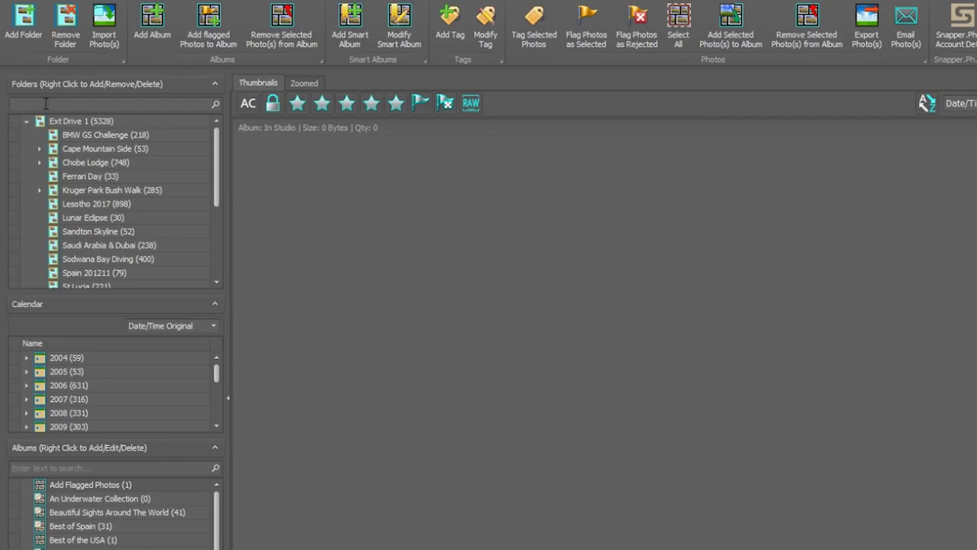
pyautogui.click(46, 104)
pyautogui.write('Studio')
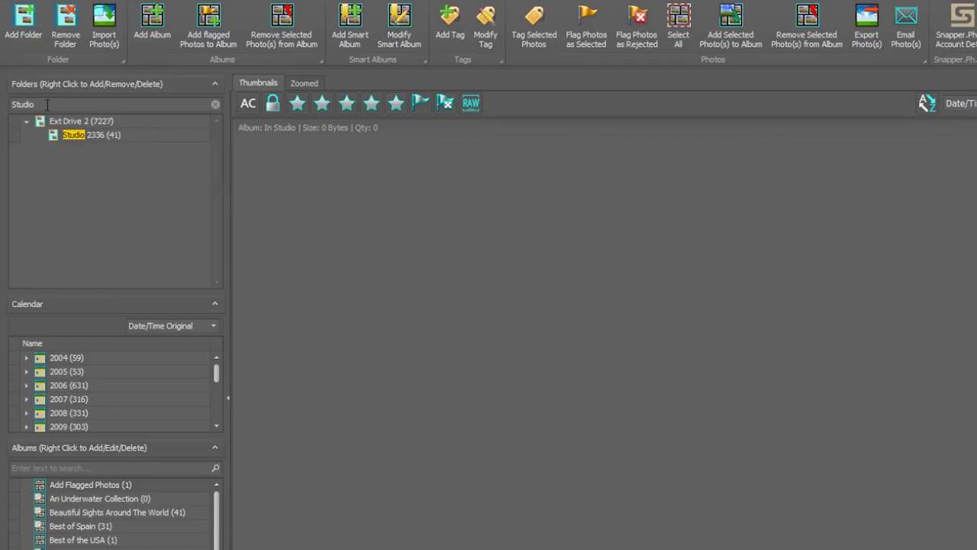
# - Open Studio 2336, lock the view and filter to its 18 flagged photos
pyautogui.click(74, 135)
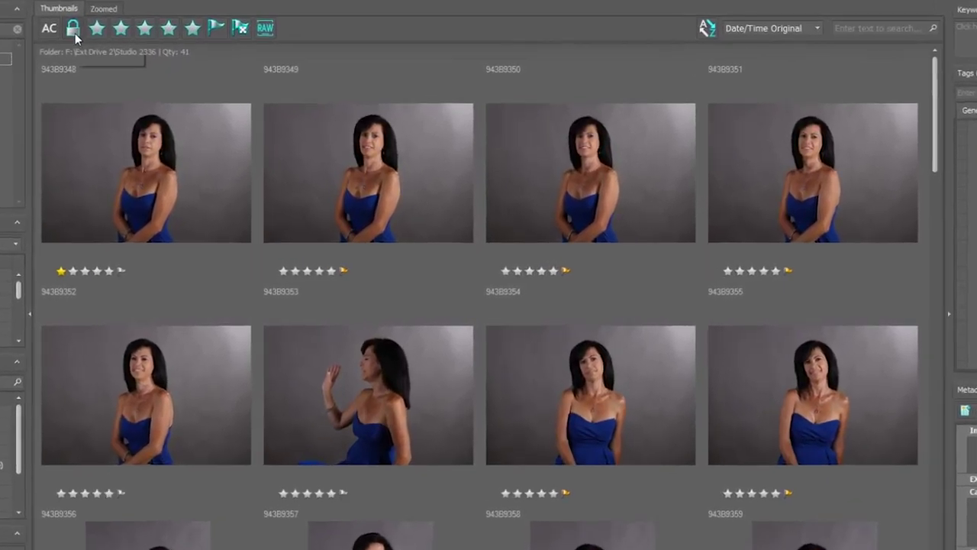
pyautogui.click(59, 22)
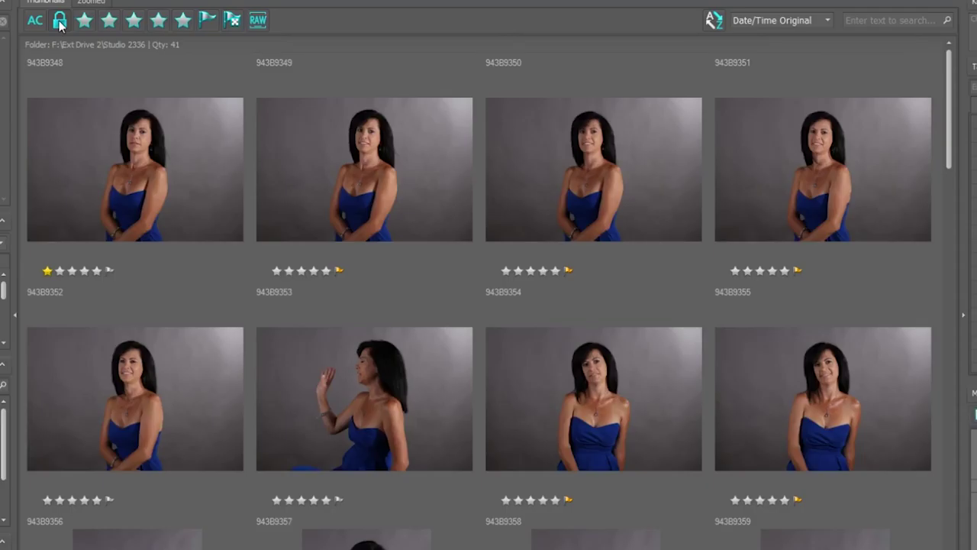
pyautogui.click(204, 23)
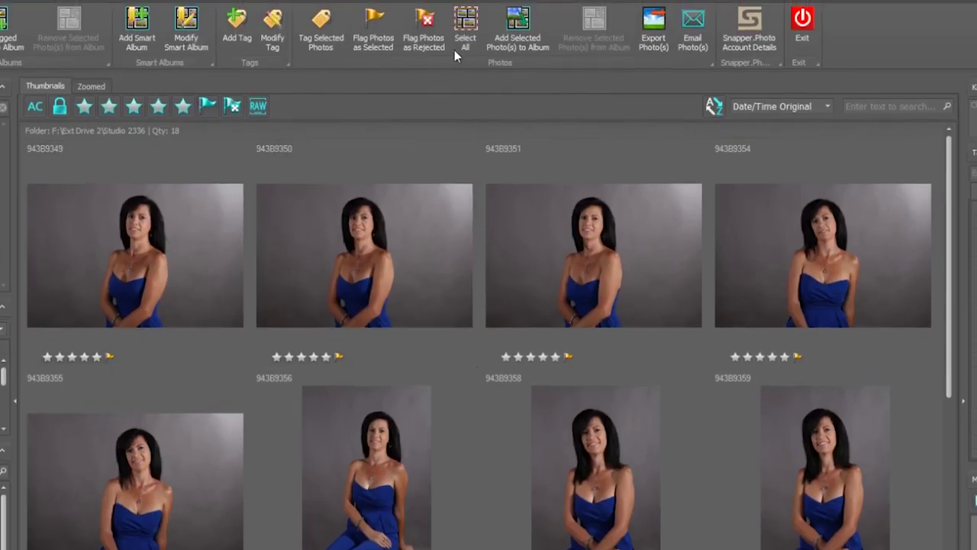
# - Select all 18 flagged Studio 2336 portraits and add them to the In Studio album
pyautogui.click(466, 28)
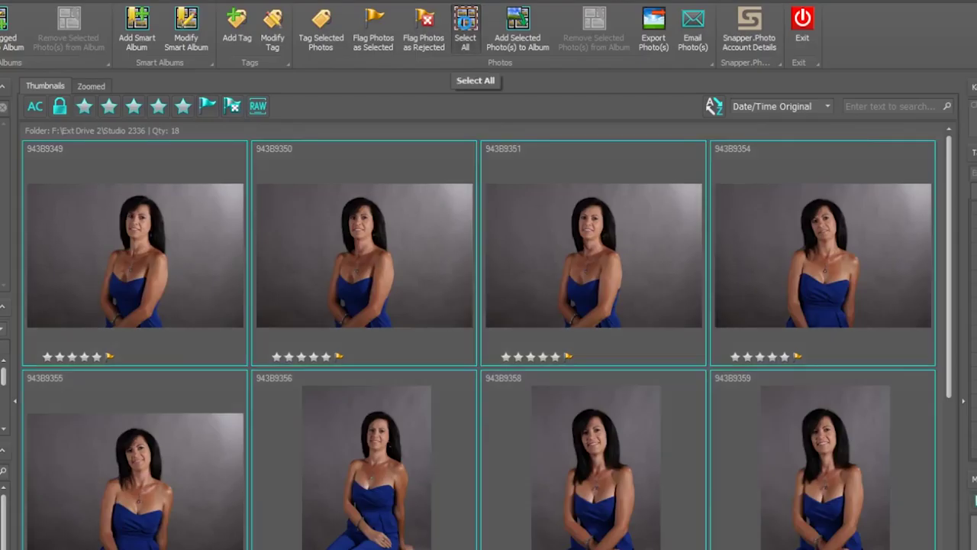
pyautogui.rightClick(364, 229)
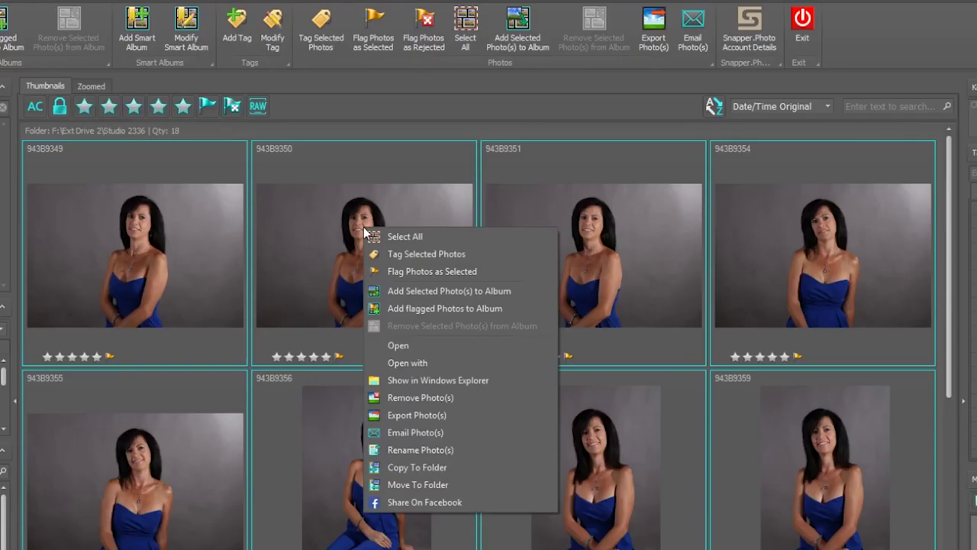
pyautogui.click(406, 291)
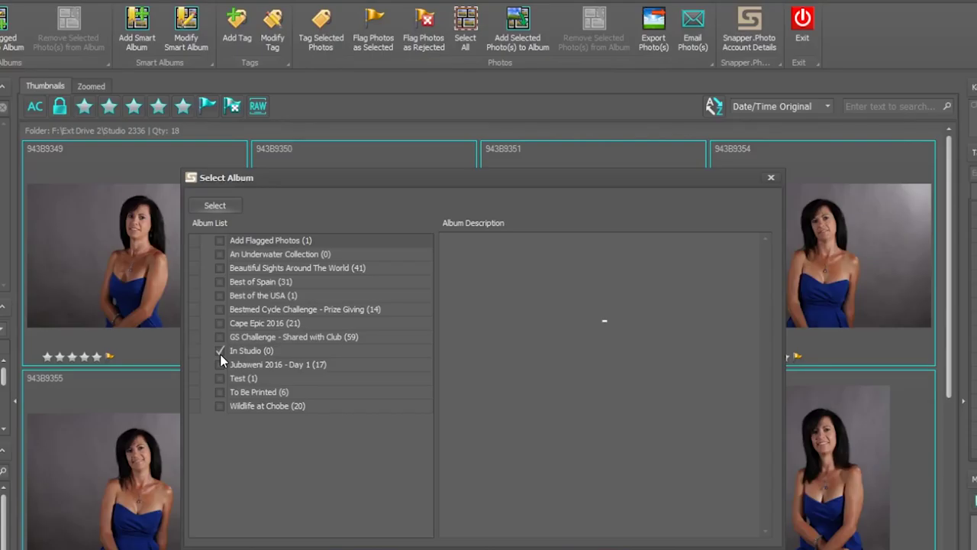
pyautogui.click(215, 206)
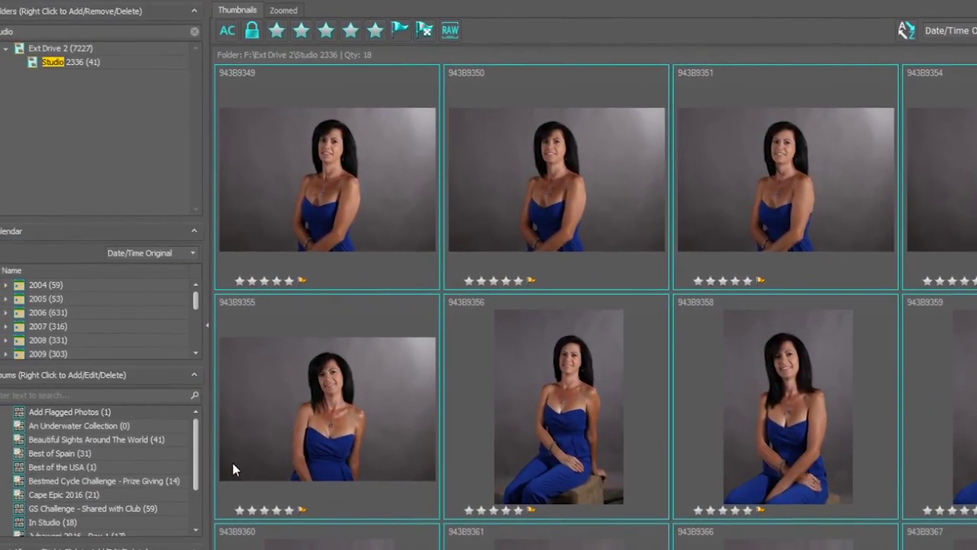
# - Remove photo 943B9349 from In Studio, then return to the album, now holding 17 photos
pyautogui.click(75, 524)
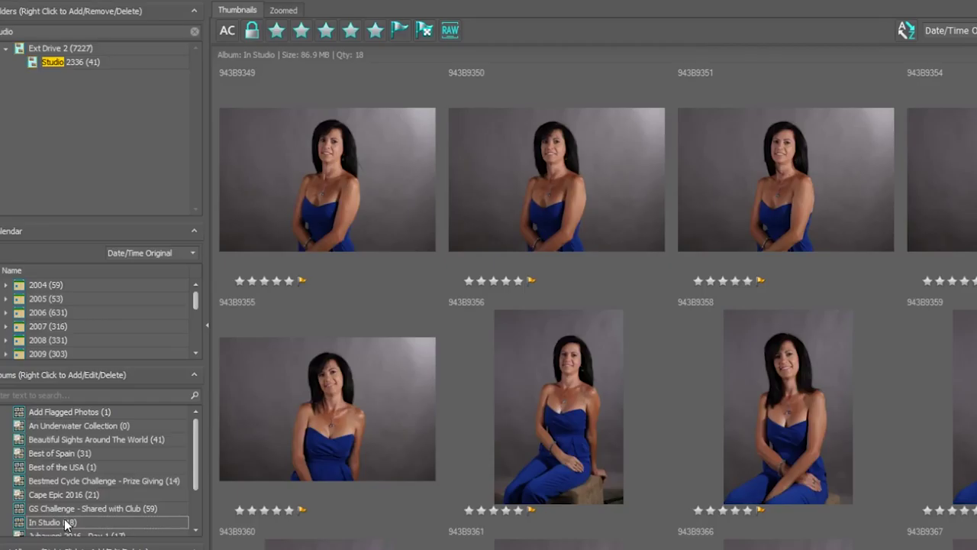
pyautogui.click(334, 170)
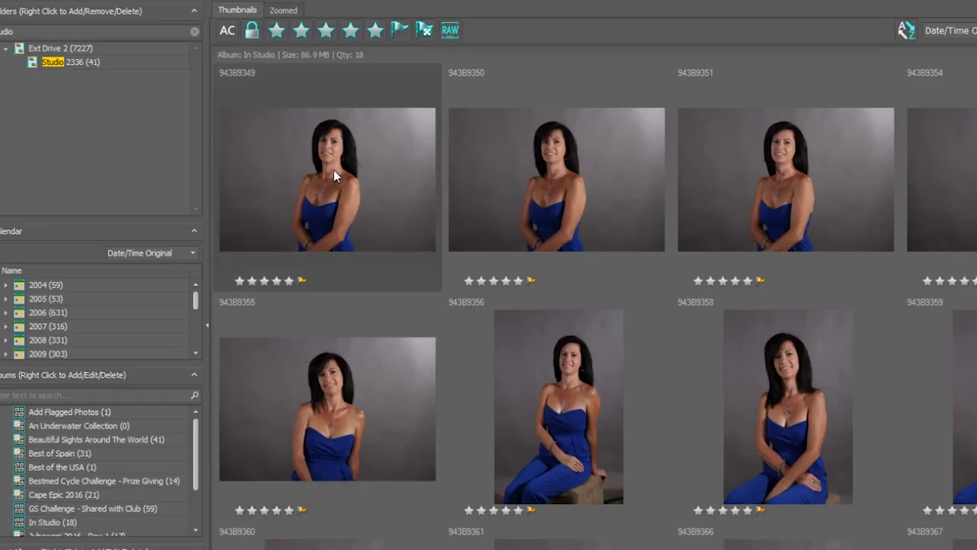
pyautogui.rightClick(334, 169)
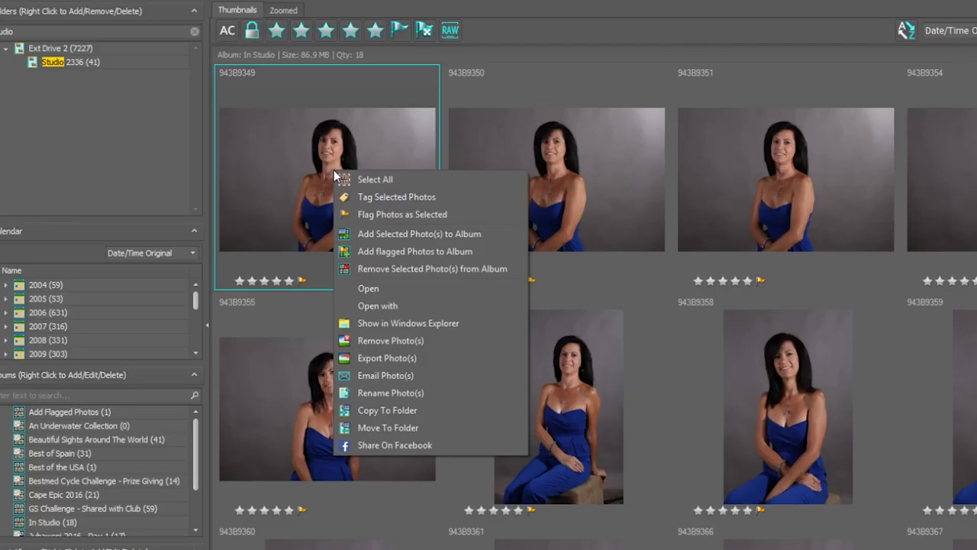
pyautogui.click(412, 272)
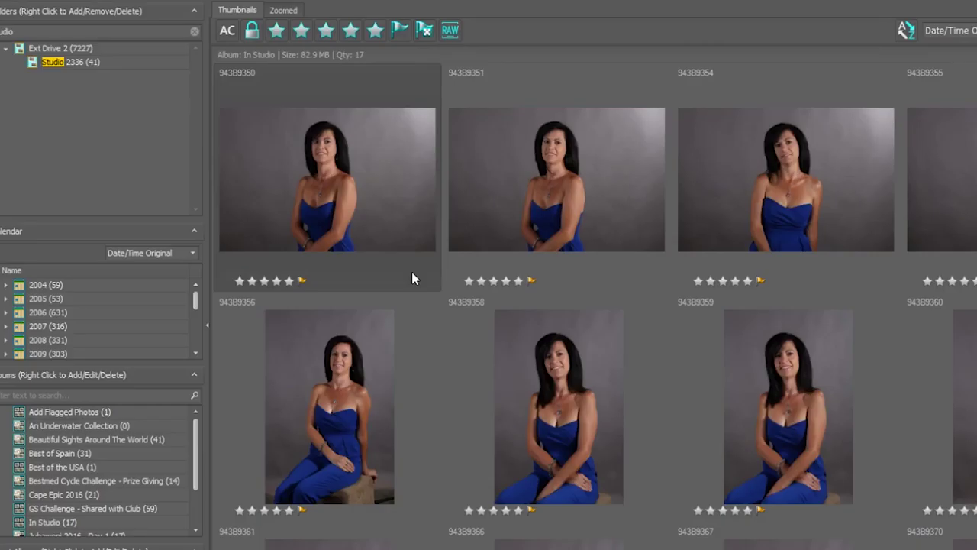
pyautogui.click(110, 62)
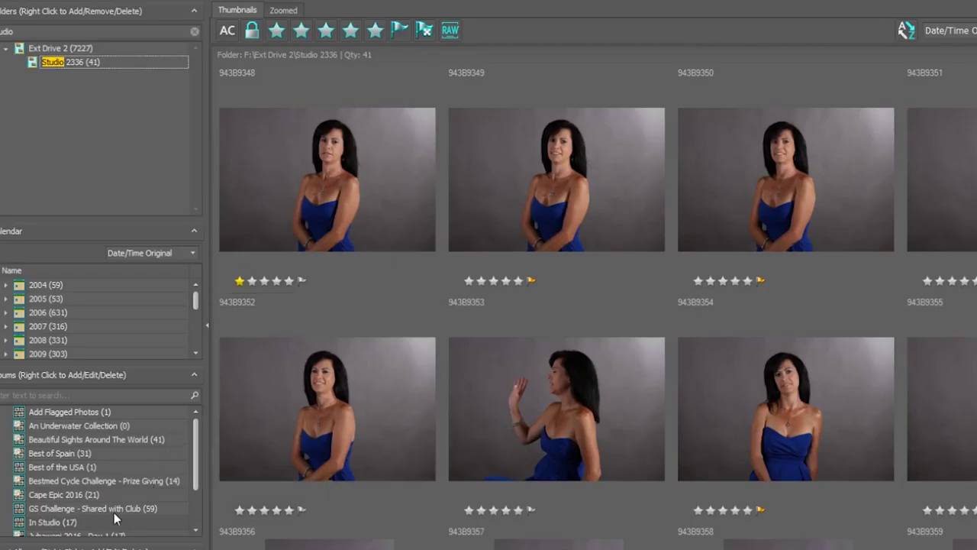
pyautogui.click(88, 522)
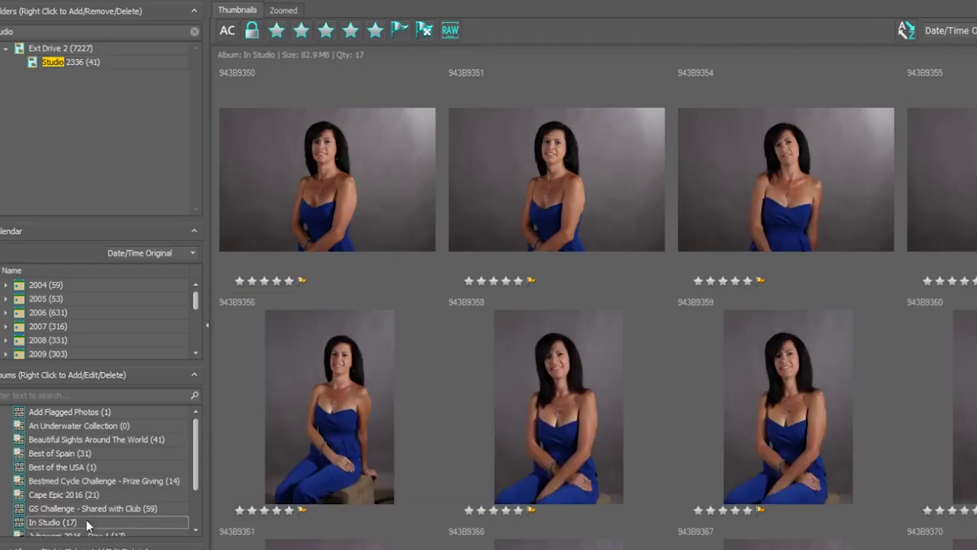
pyautogui.rightClick(88, 524)
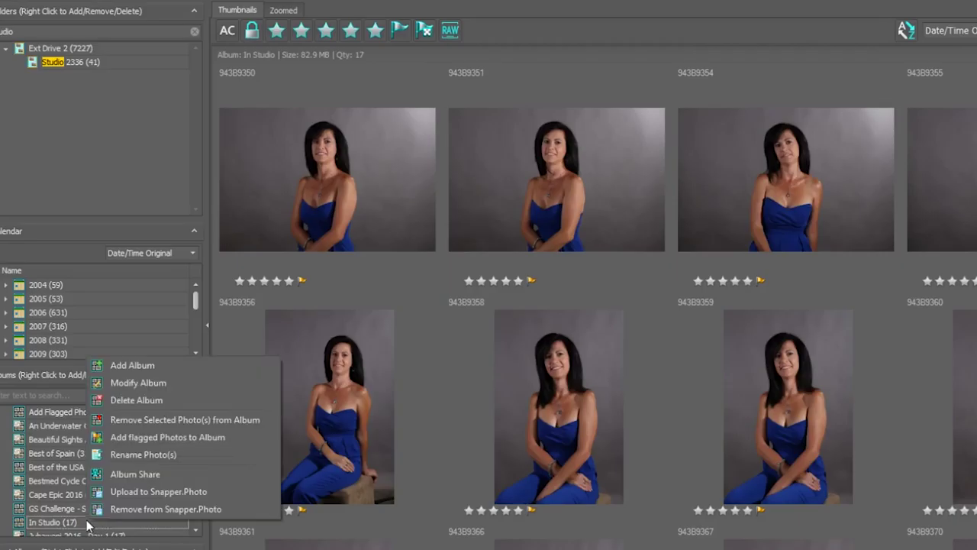
# - Through Modify Album, bring up Define Album Sort Order listing In Studio's 17 photos
pyautogui.click(168, 382)
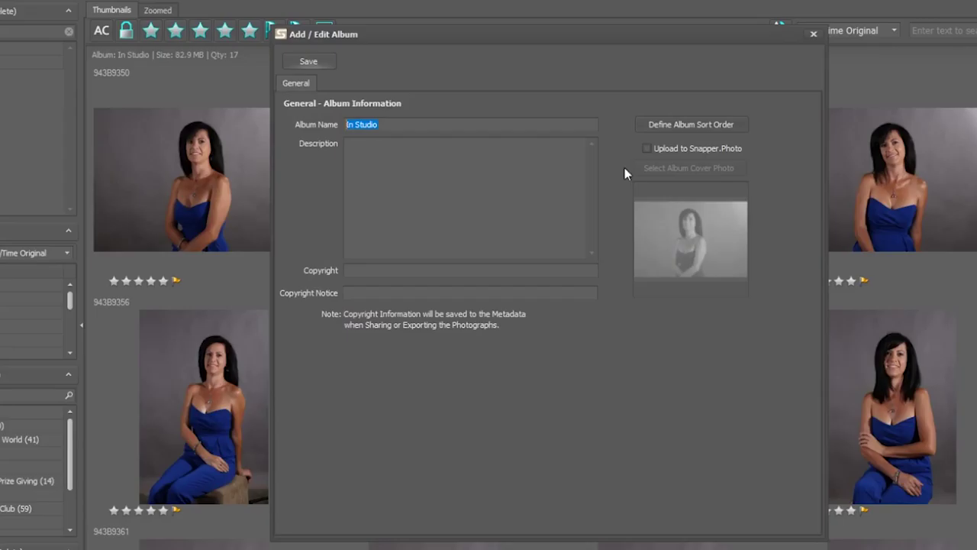
pyautogui.click(674, 123)
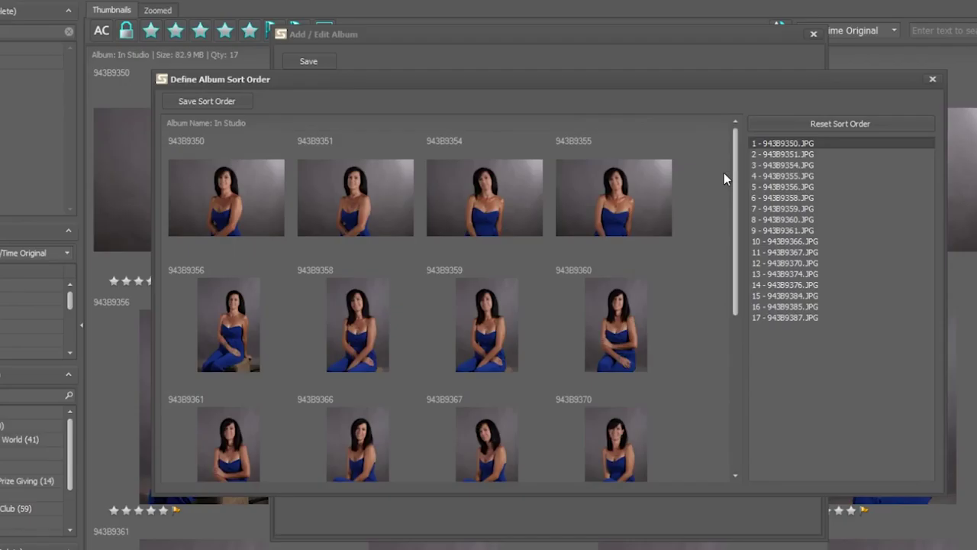
pyautogui.moveTo(736, 194); pyautogui.dragTo(731, 360)
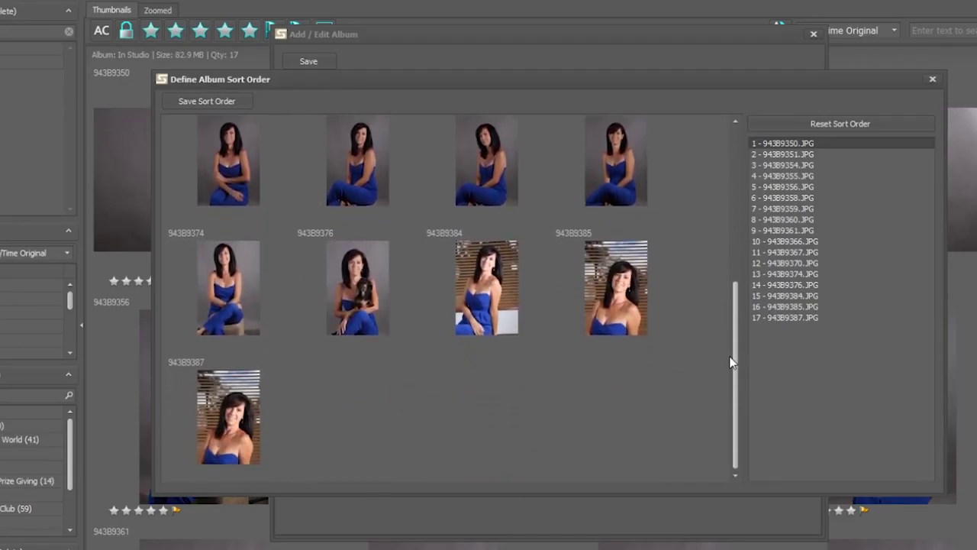
# - Put 943B9387, 943B9376, 943B9367 and 943B9370 first, then save the sort order
pyautogui.click(228, 415)
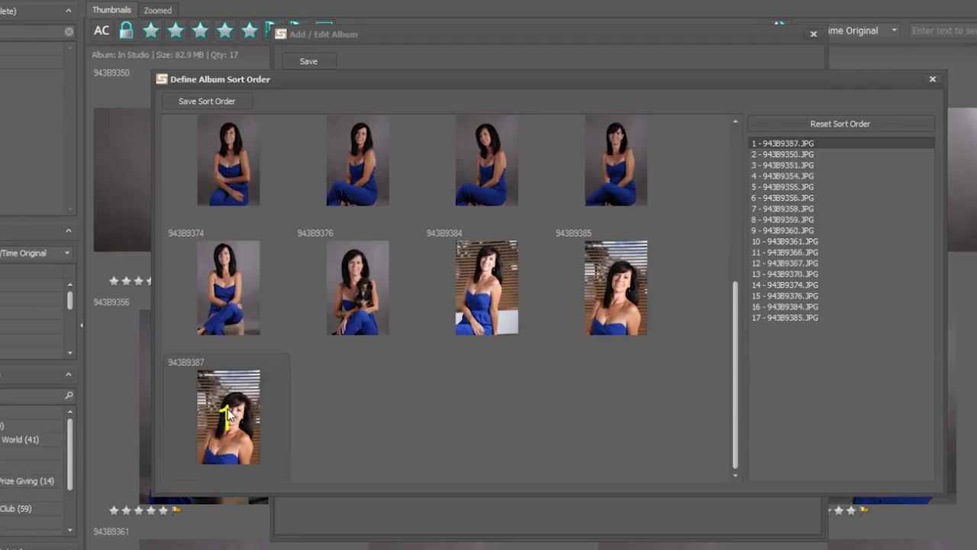
pyautogui.click(365, 295)
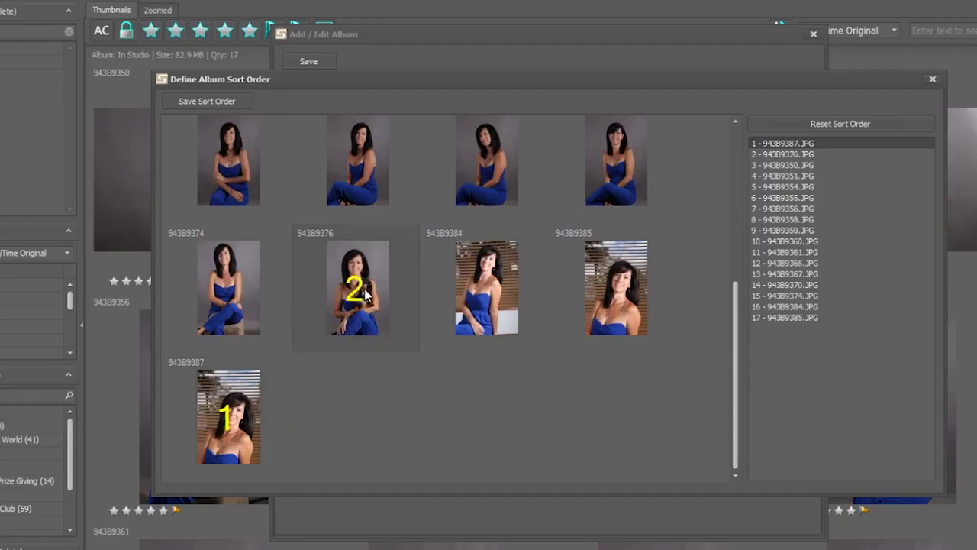
pyautogui.click(483, 174)
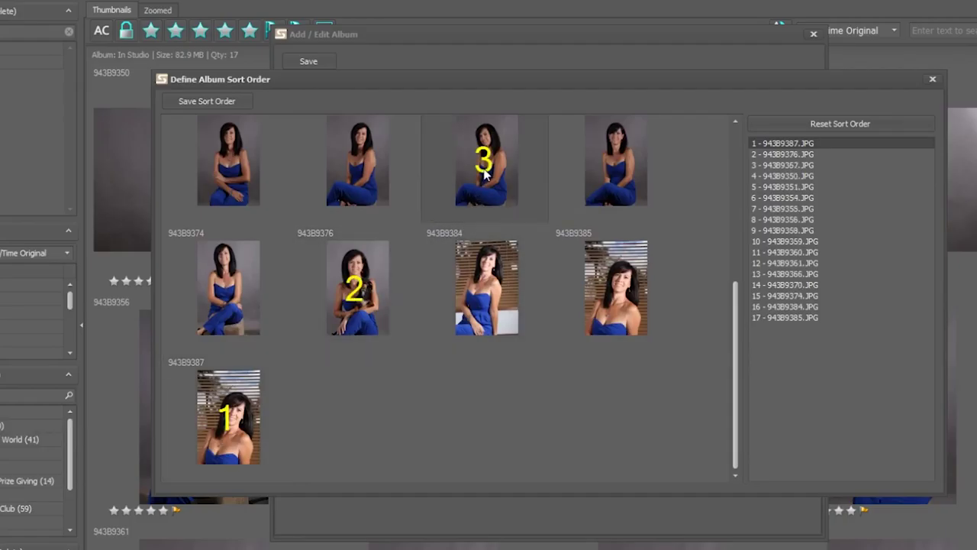
pyautogui.click(623, 180)
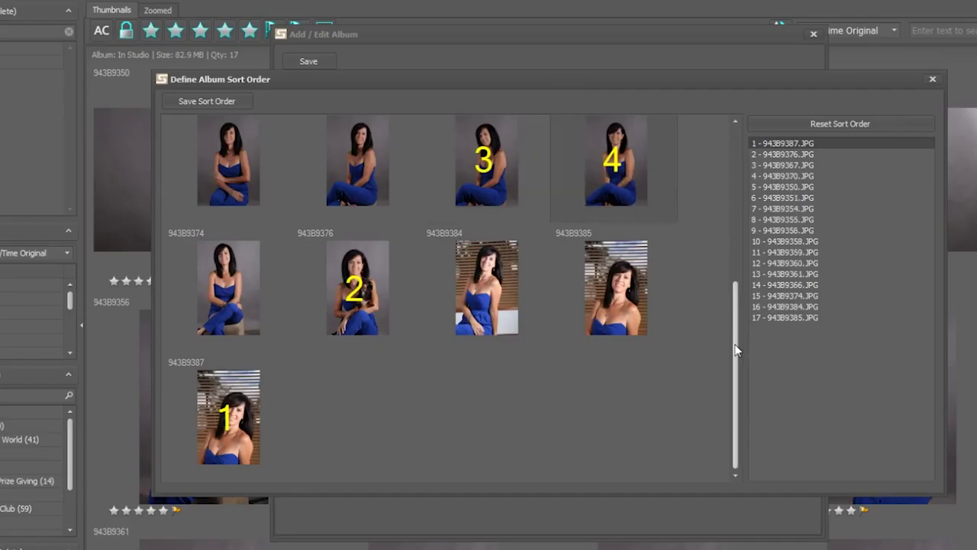
pyautogui.moveTo(738, 352); pyautogui.dragTo(716, 175)
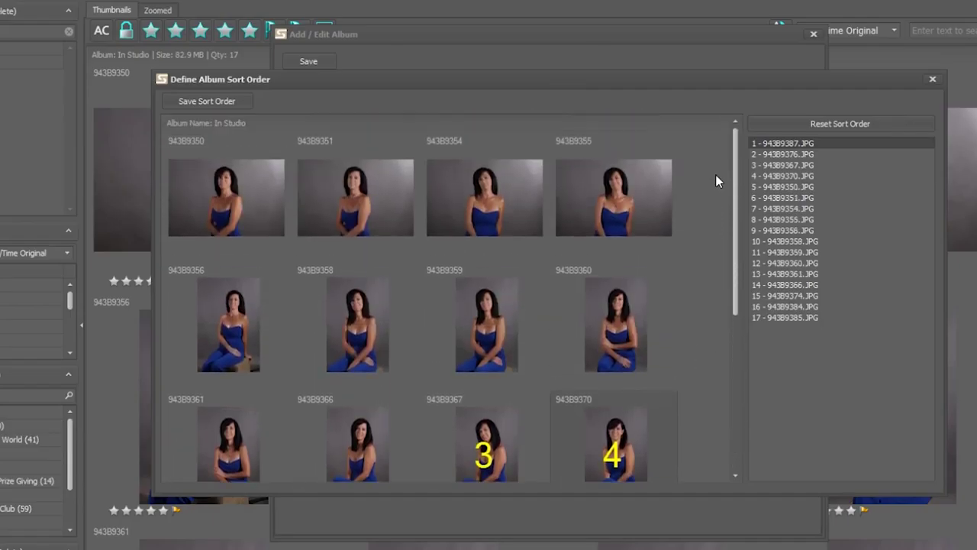
pyautogui.click(203, 103)
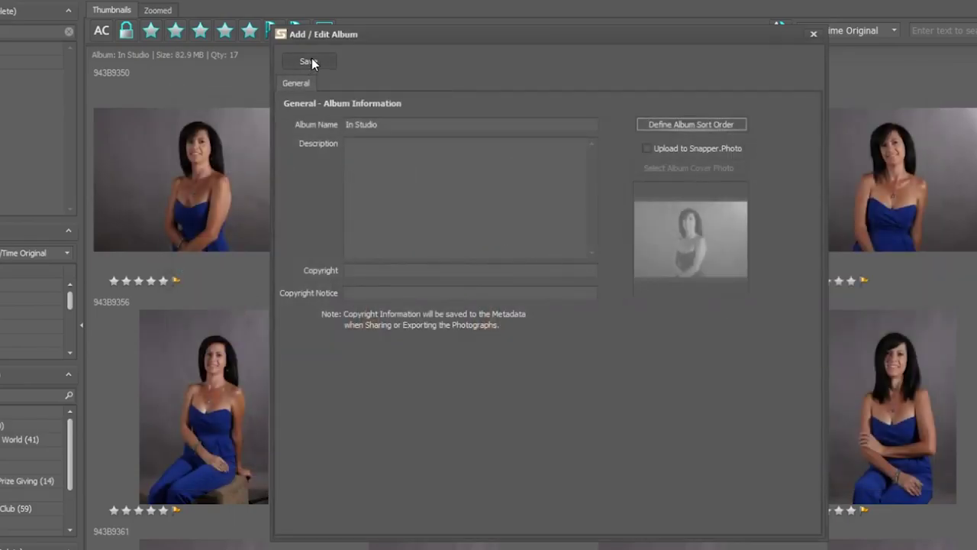
# - Save the Add / Edit Album dialog so In Studio sorts by Album Sort Order
pyautogui.click(310, 61)
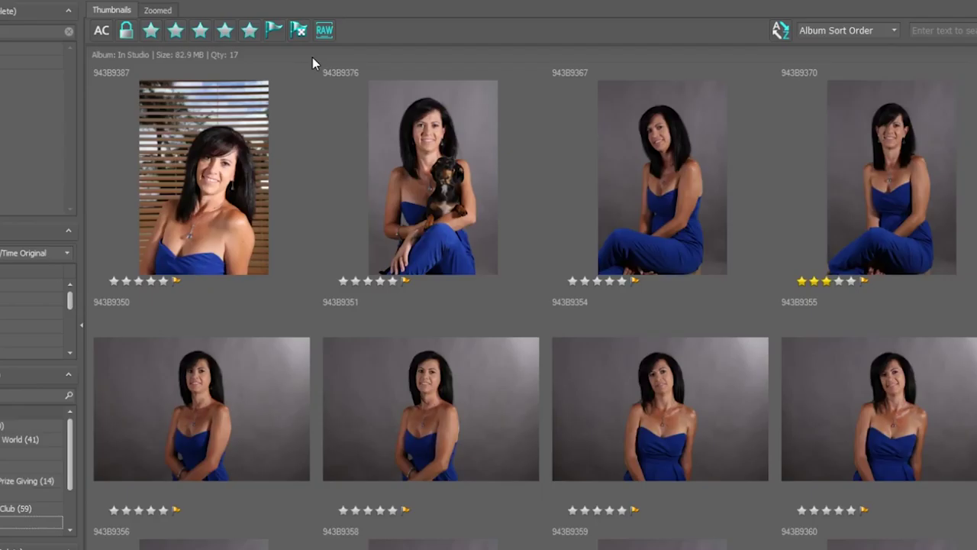